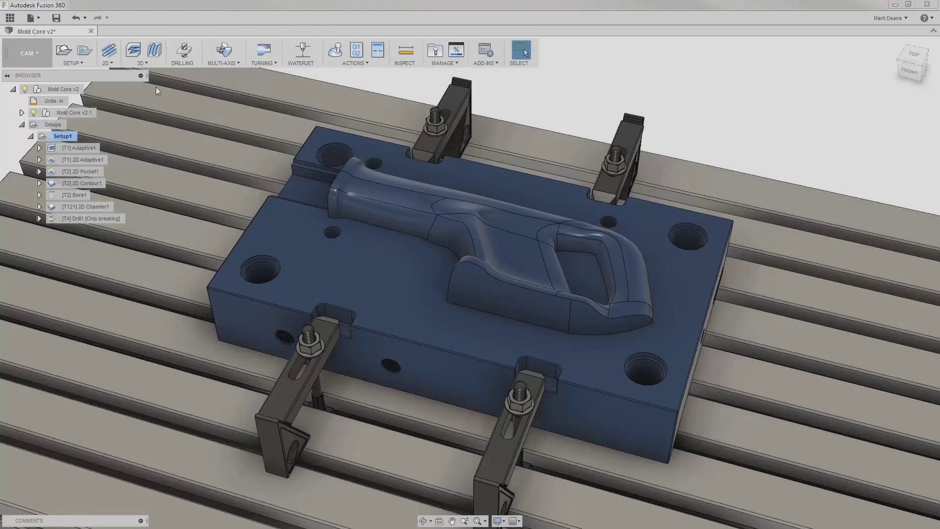
Open the 3D dropdown on the CAM toolbar to list the 3D milling strategies.
click(153, 67)
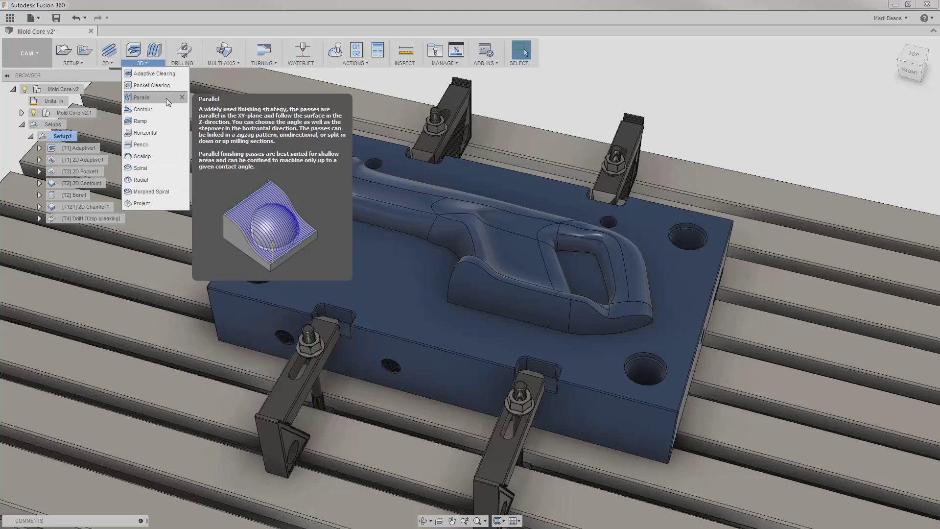
click(142, 98)
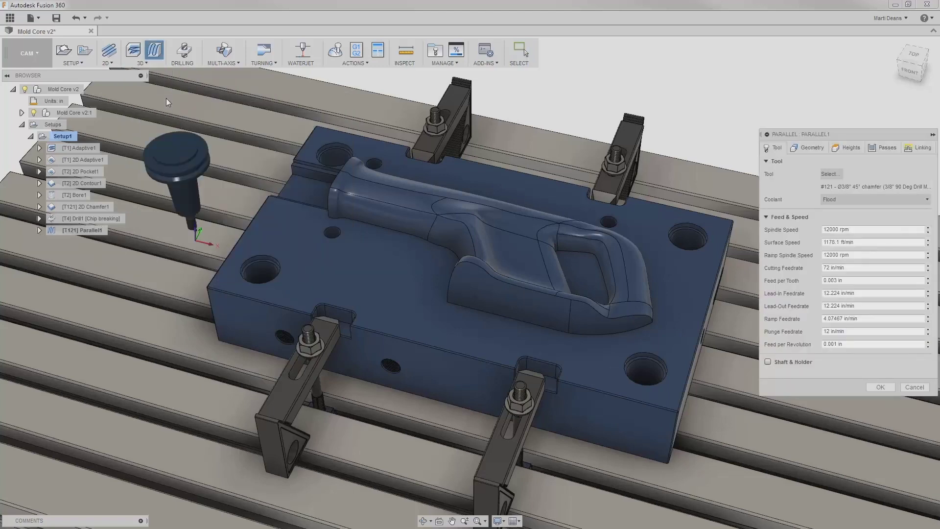
Assign tool #3, the Ø1/2" ball end mill, to Parallel1, filtering out chamfer tools.
click(828, 175)
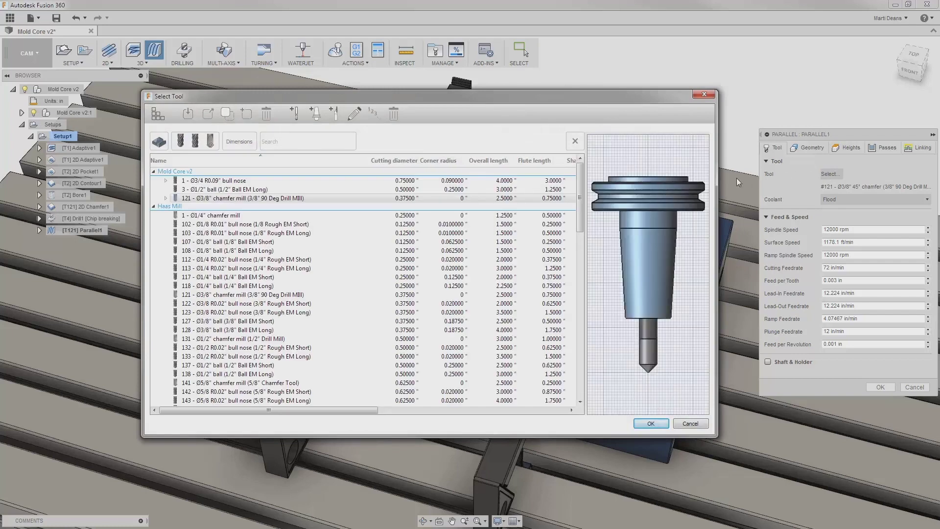
click(564, 191)
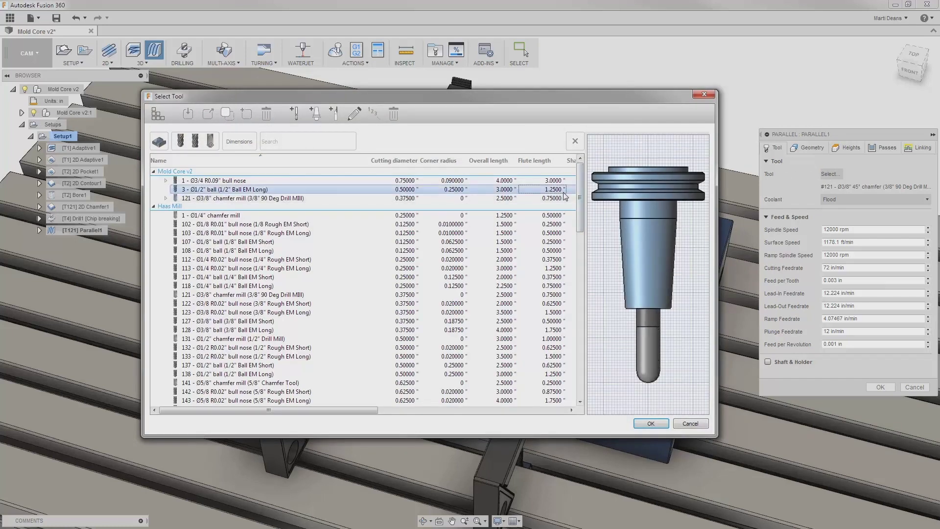
click(208, 142)
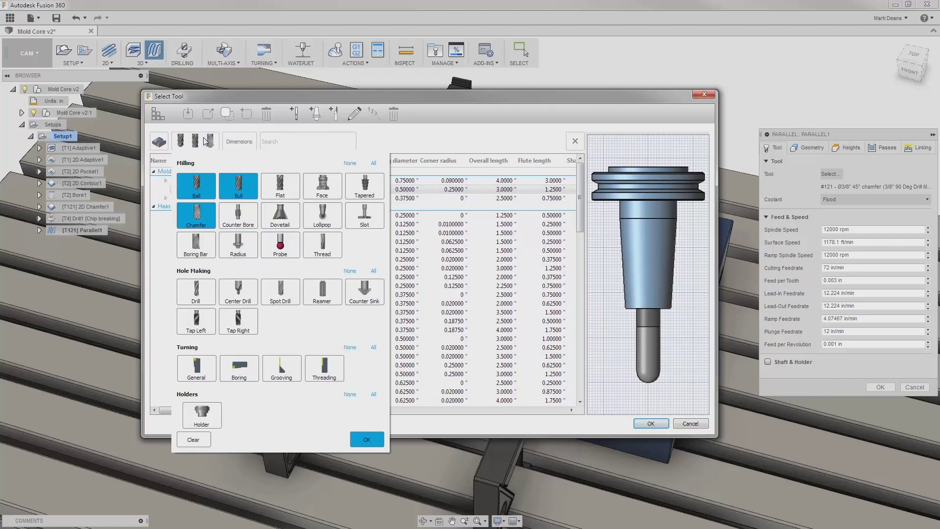
click(199, 216)
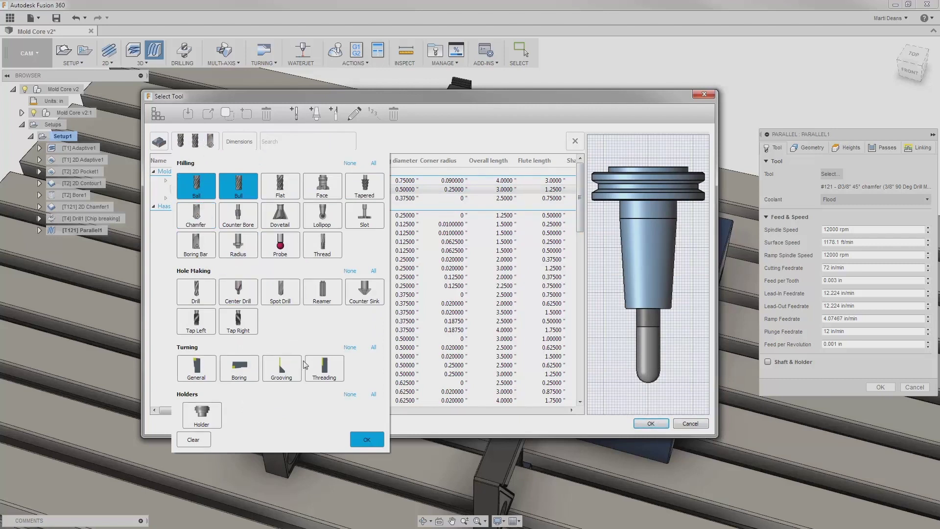
click(355, 442)
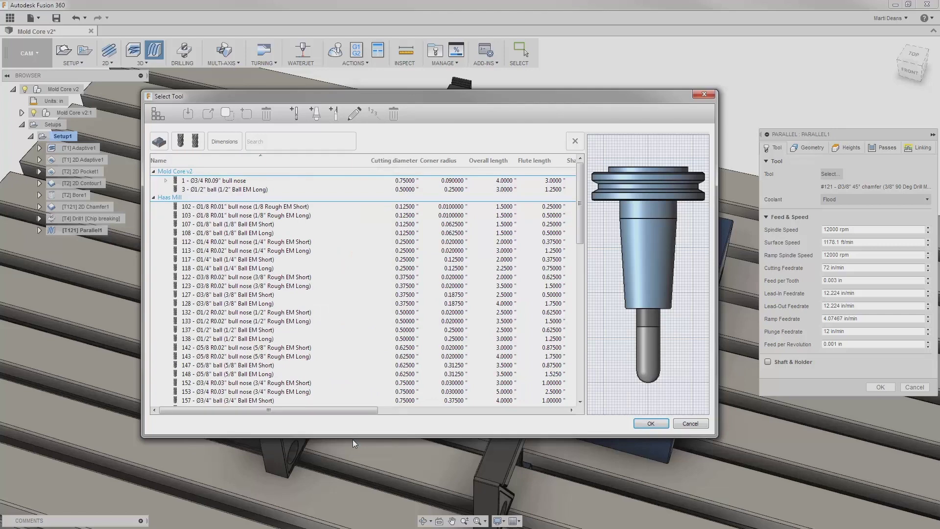
click(640, 425)
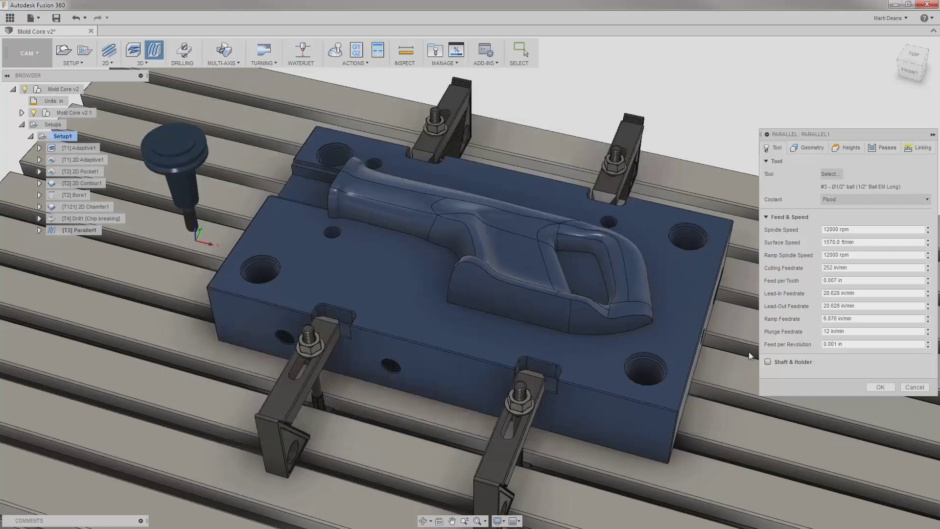
Enable Shaft & Holder checking with 0.1 in holder clearance, keeping Trimmed mode.
click(768, 362)
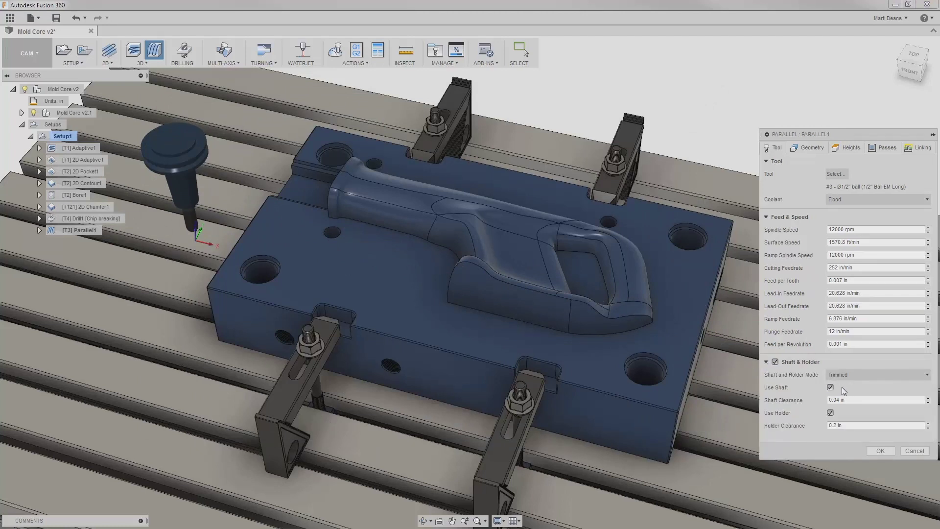
click(837, 425)
drag(837, 425, 835, 425)
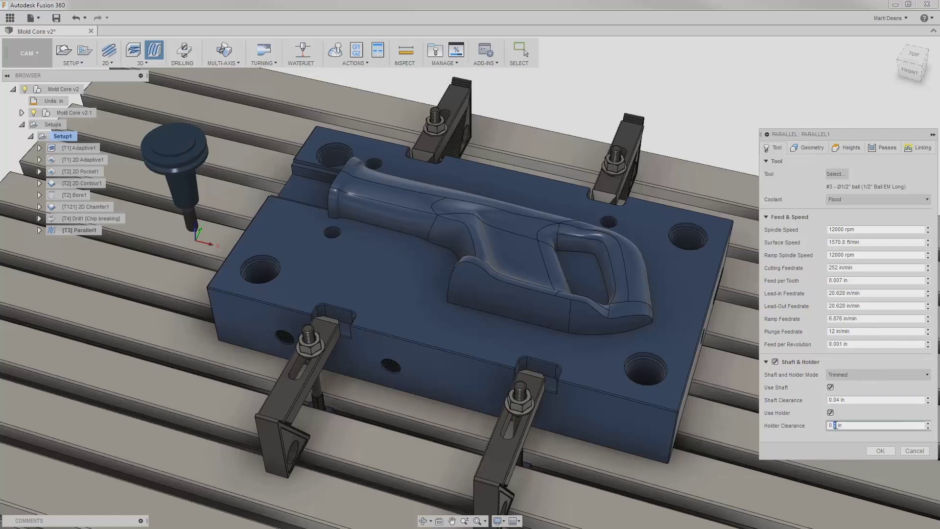
text(1)
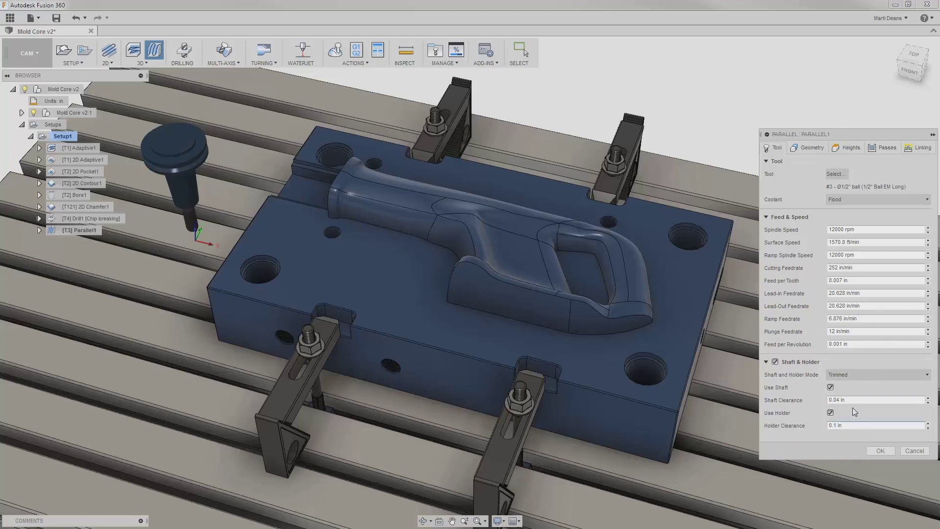
click(865, 380)
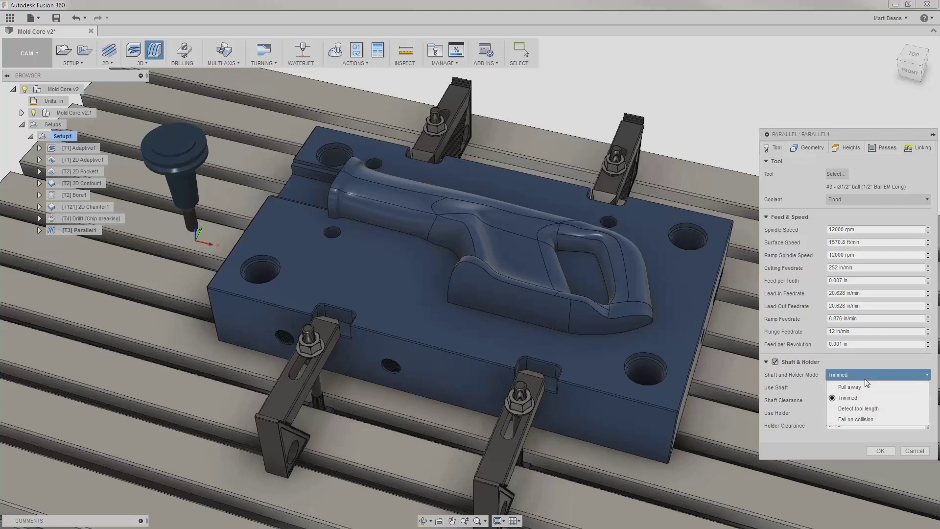
mouse_move(867, 388)
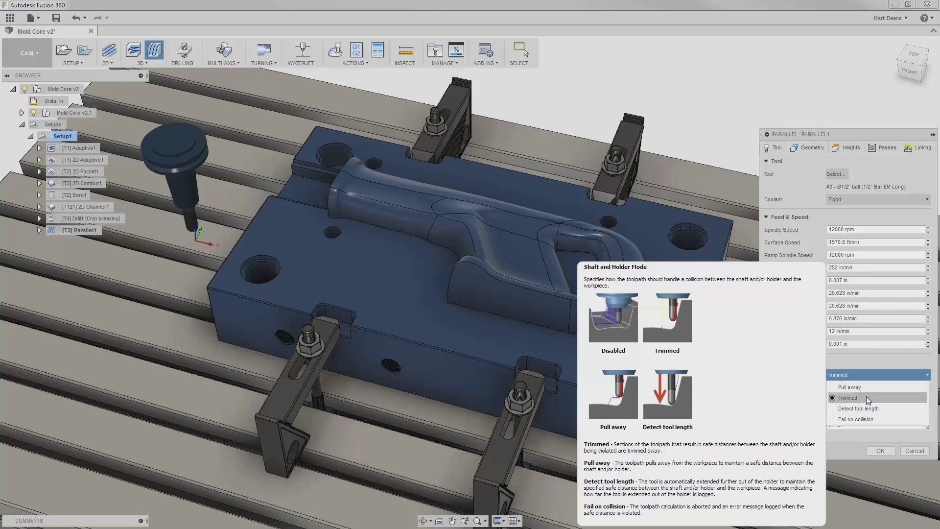
click(866, 396)
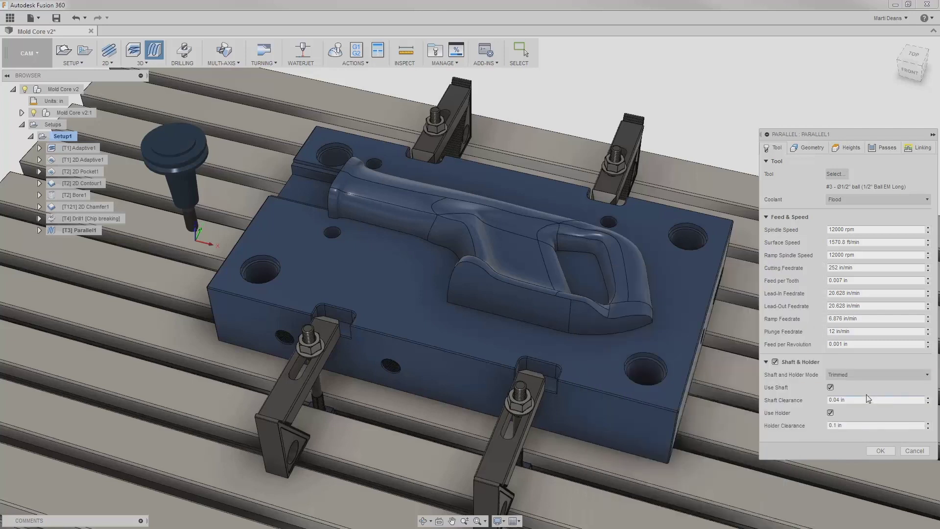
Set the machining boundary to the handle's outer and inner chains, with the tool outside.
click(822, 150)
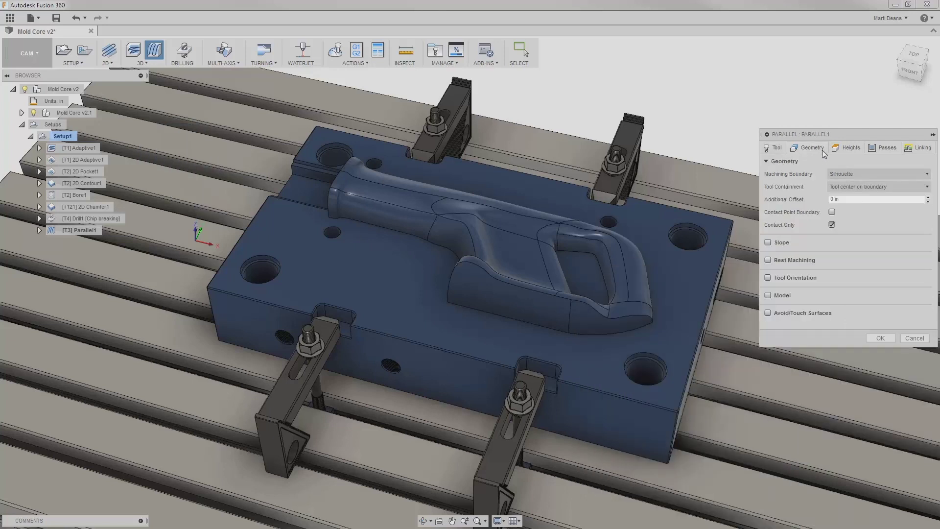
click(843, 174)
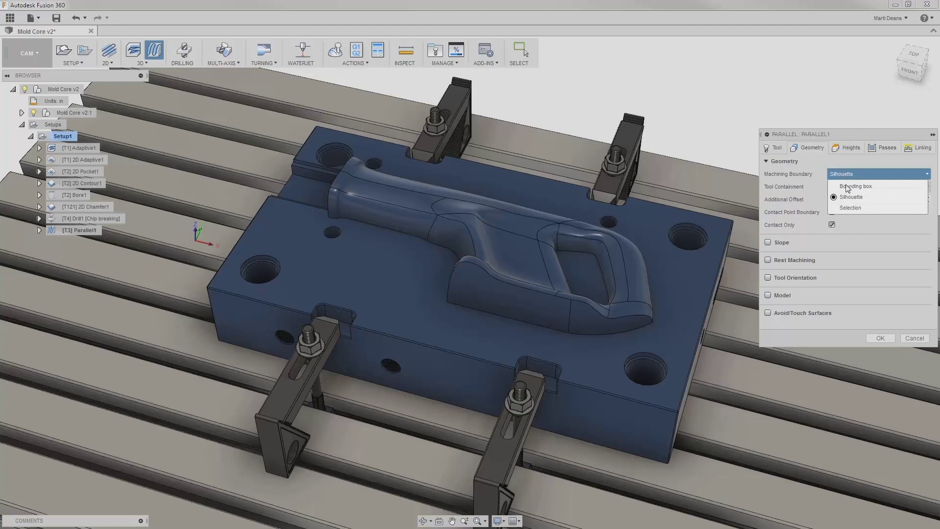
click(849, 207)
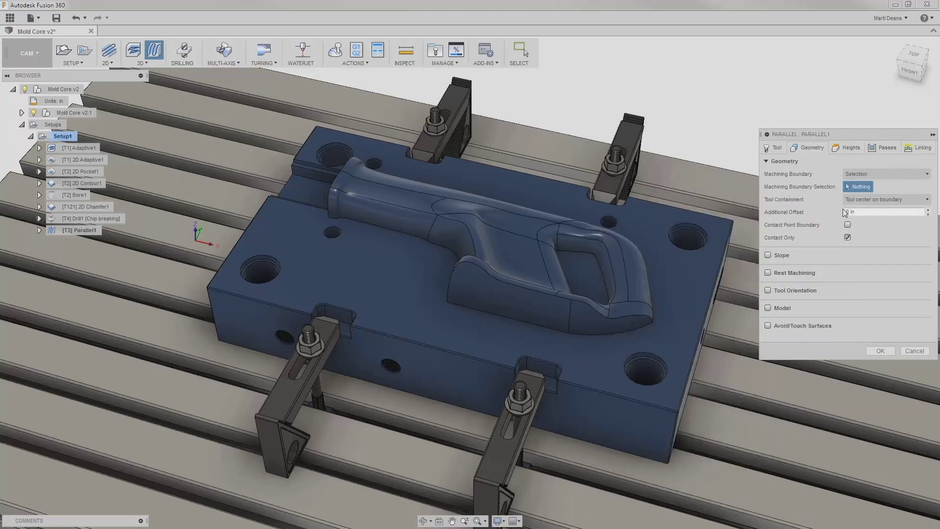
click(646, 328)
click(594, 253)
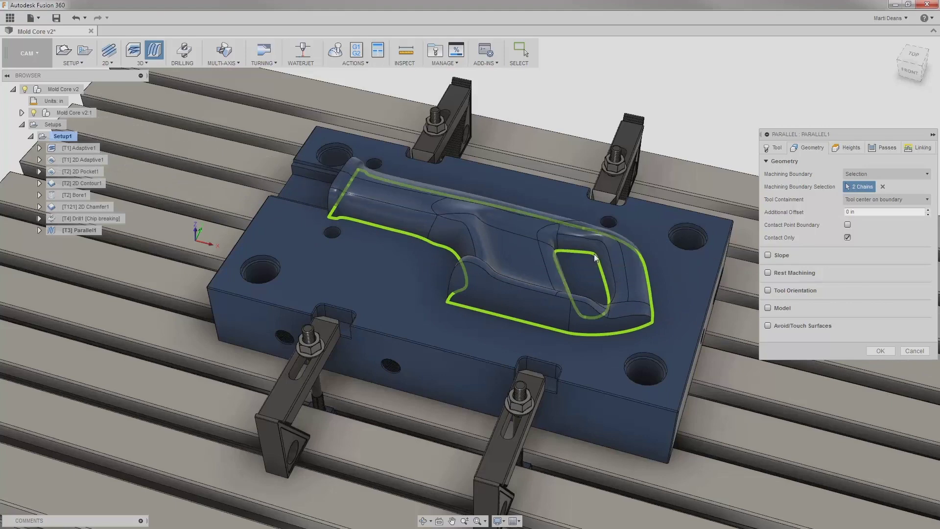
click(854, 200)
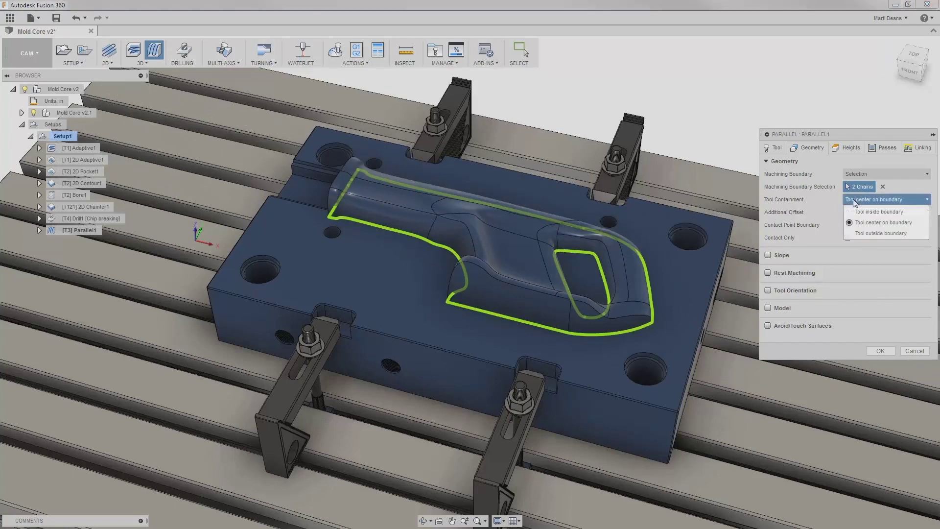
click(861, 234)
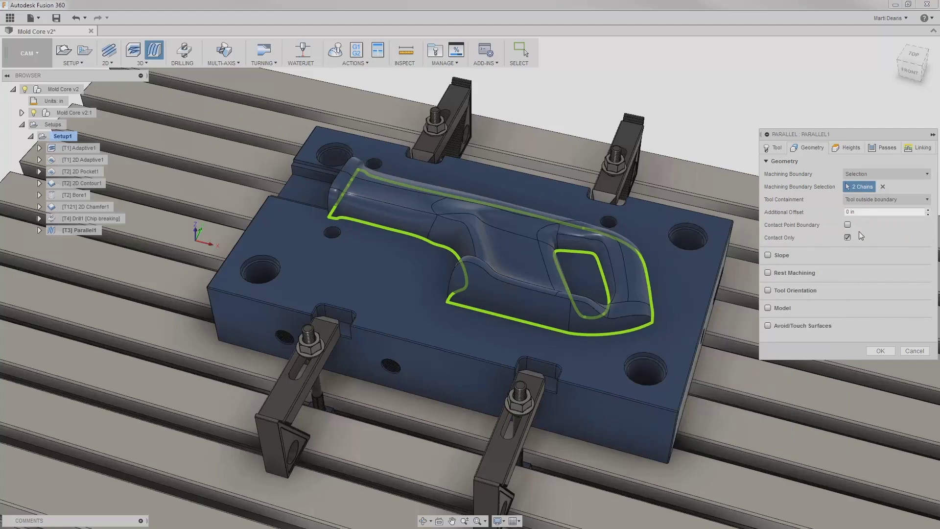
Add four avoid surfaces, including the block's top face and inner pocket floor.
click(769, 326)
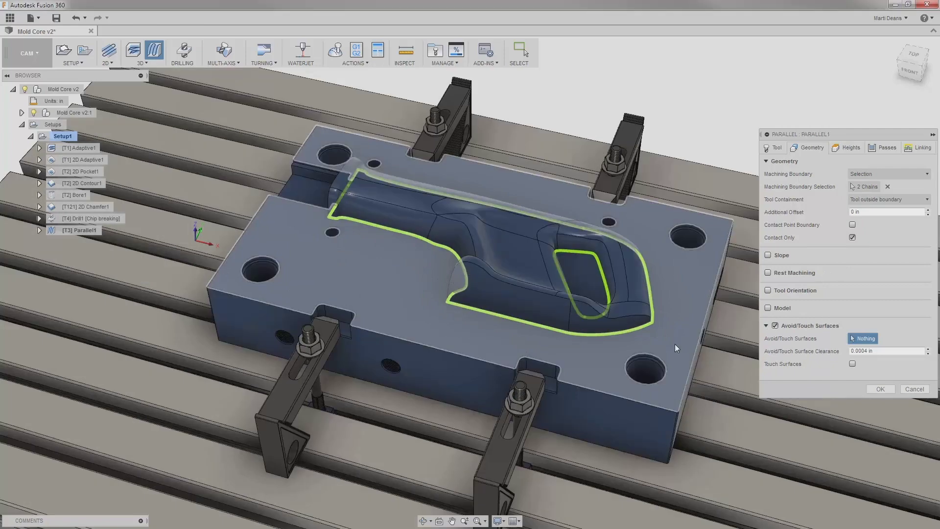
click(675, 344)
click(592, 292)
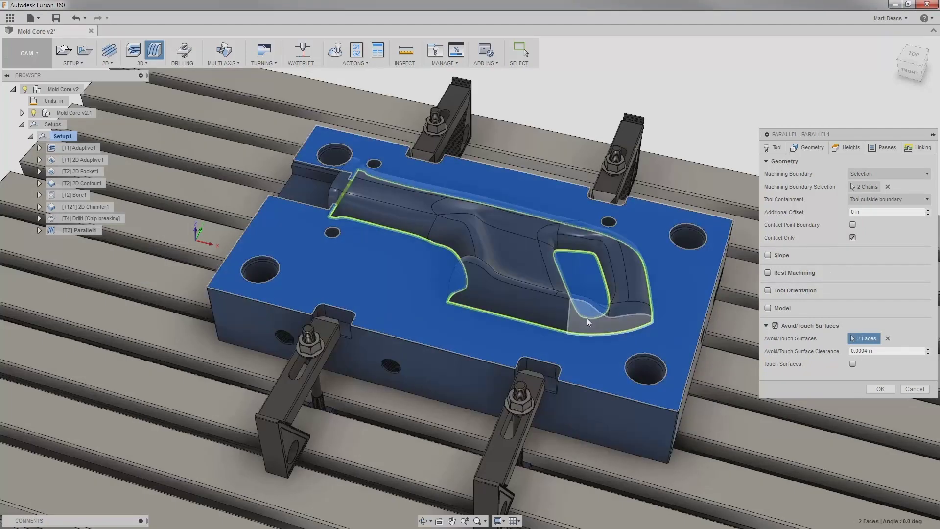
click(587, 319)
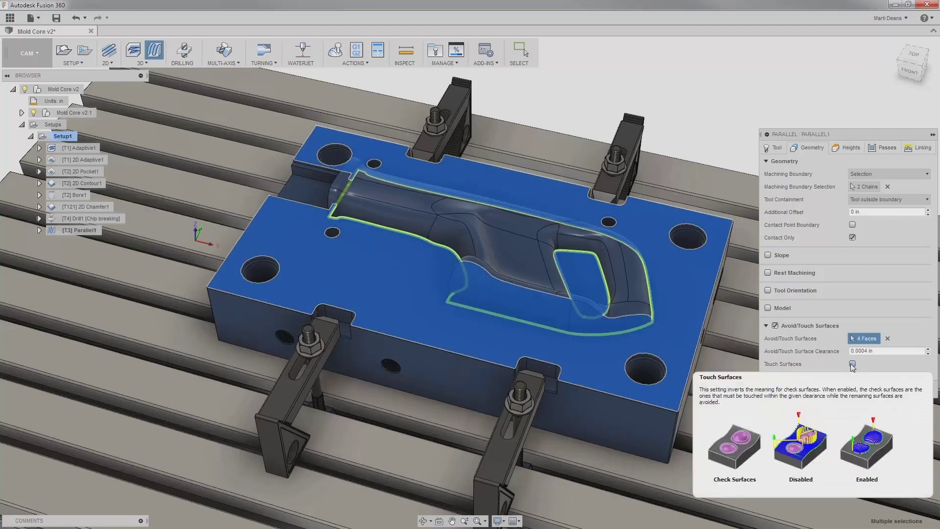
click(886, 148)
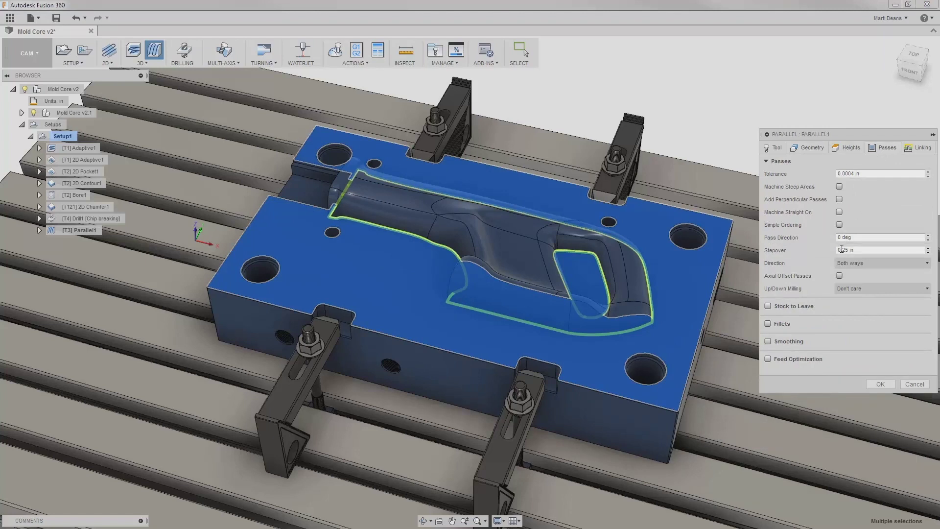
Set stepover to 0.05 in and pass direction to 90 deg, and enable Machine Steep Areas.
drag(842, 251, 846, 251)
text(0)
click(841, 238)
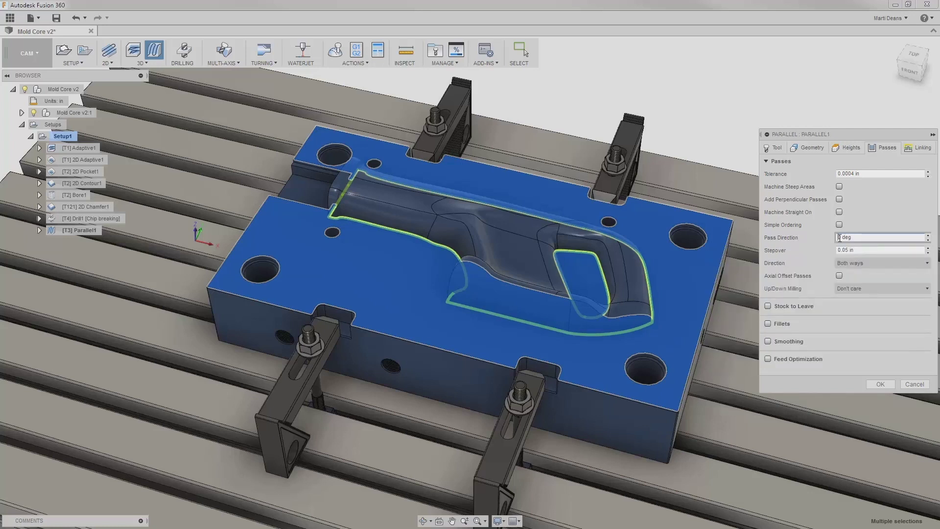
text(9)
click(839, 187)
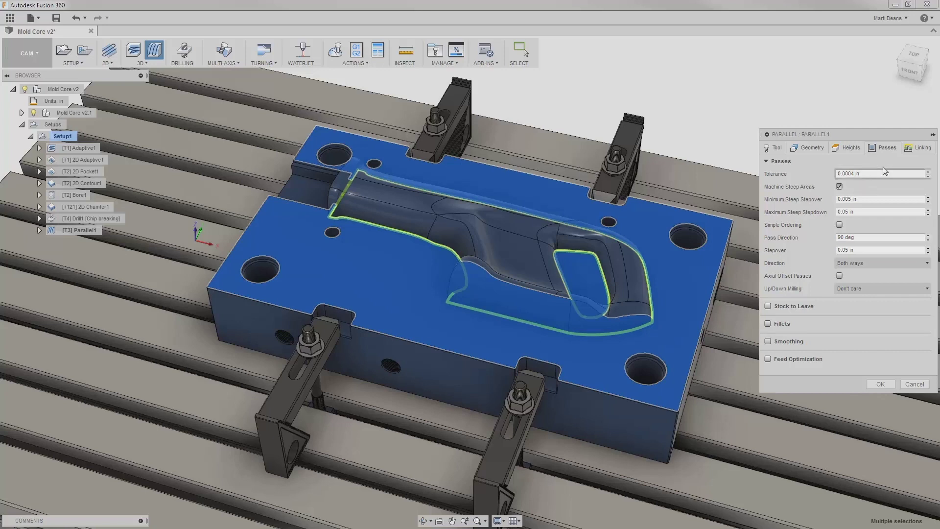
Set the linking Retraction Policy to Minimum retraction and generate the Parallel1 toolpath.
click(909, 147)
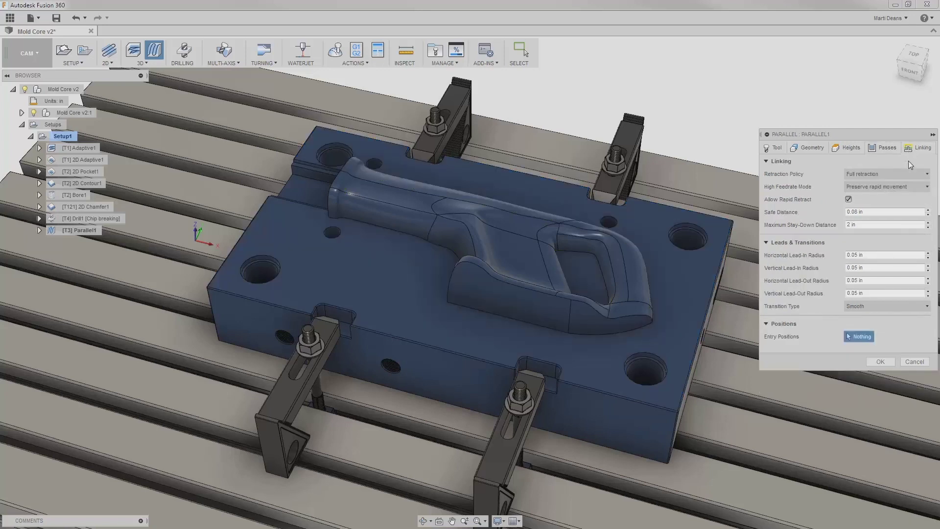
click(910, 174)
mouse_move(915, 199)
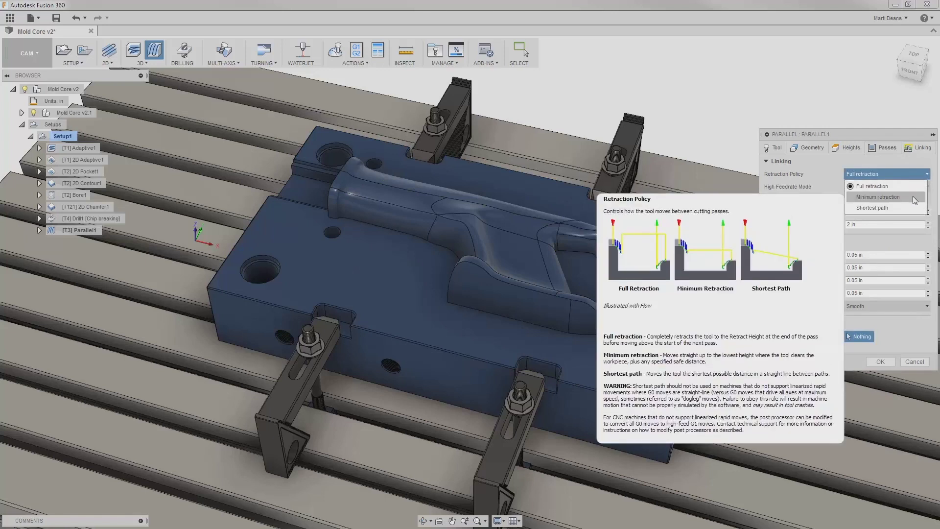
click(915, 197)
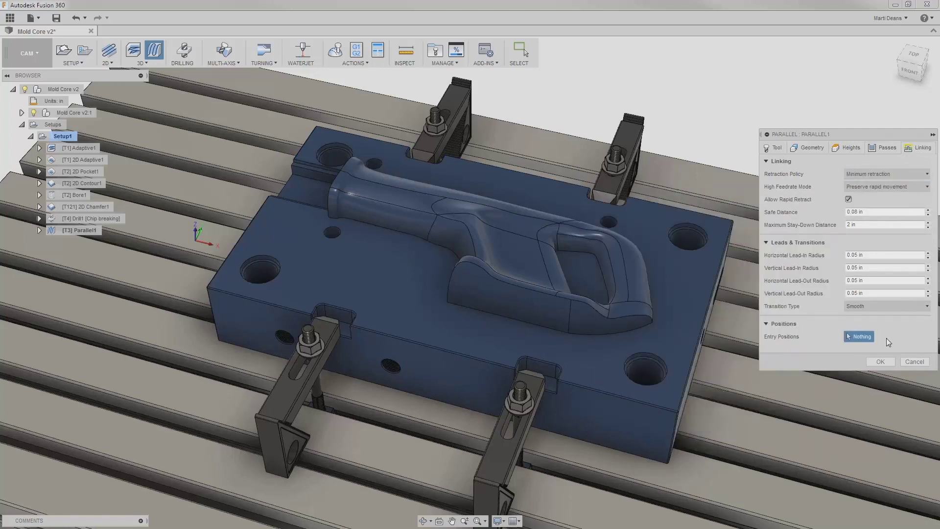
click(882, 361)
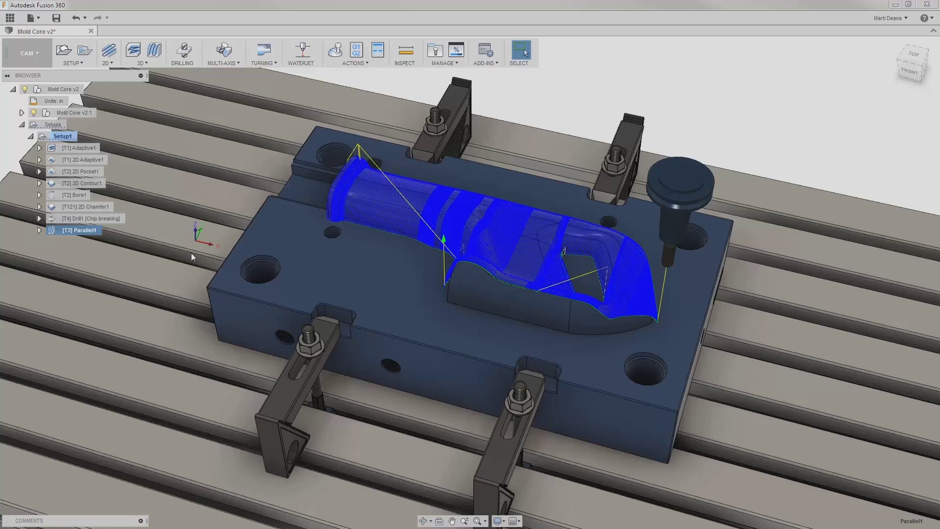
Duplicate Parallel1 and open the Parallel1 (2) copy for editing.
right_click(78, 231)
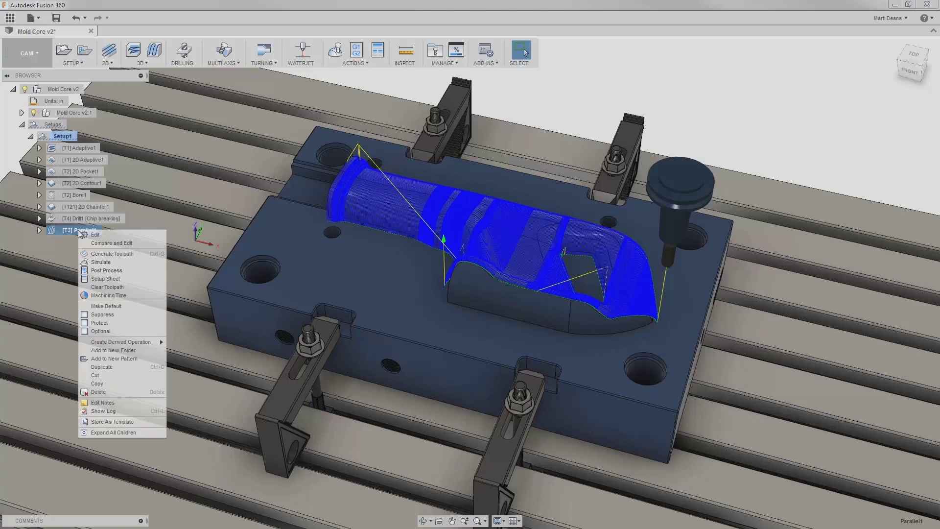
click(118, 371)
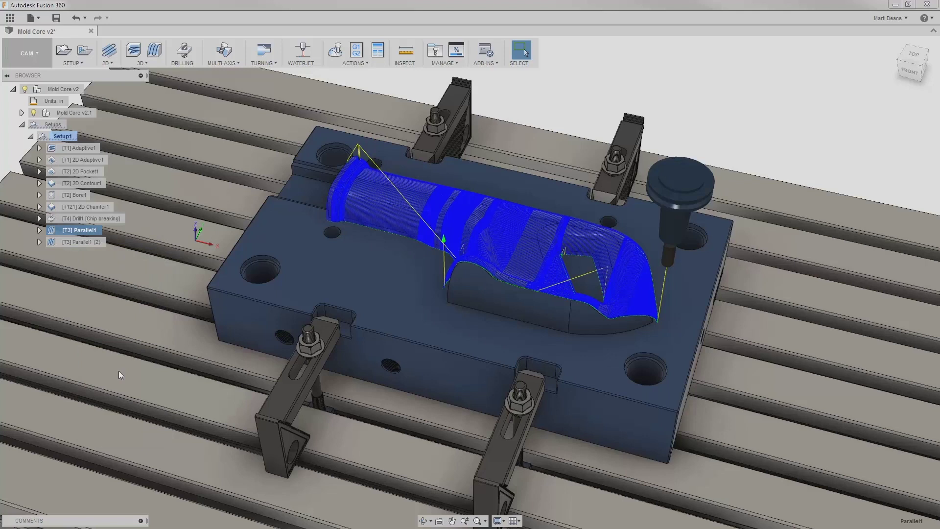
right_click(86, 245)
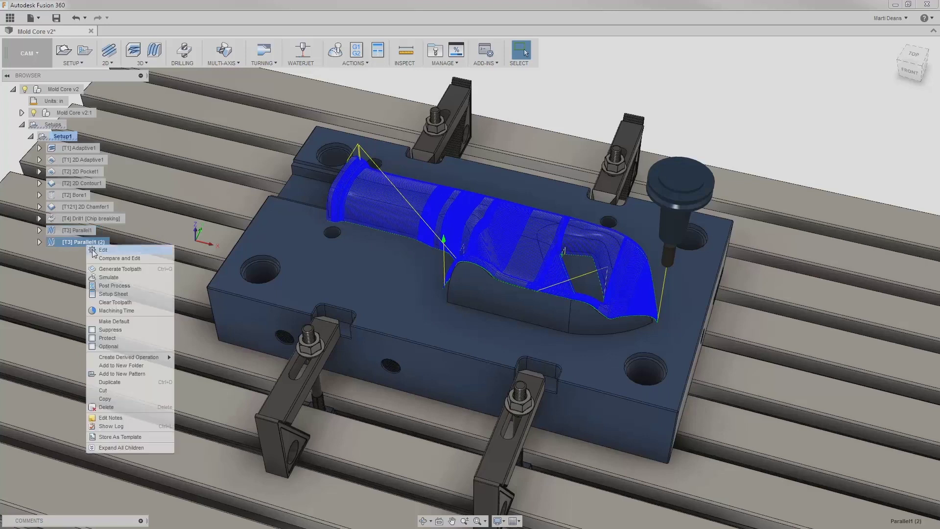
click(97, 252)
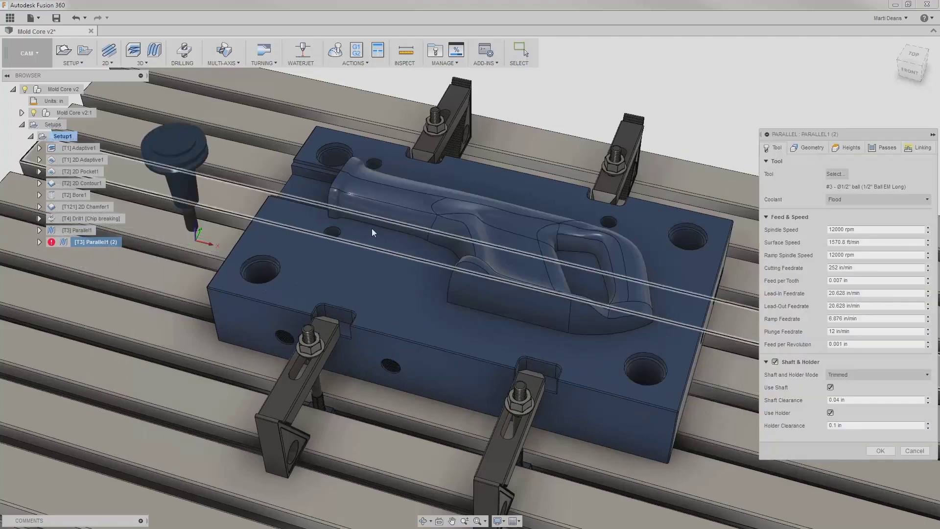
Turn off Machine Steep Areas, set pass direction to 45 deg, and generate the copy.
click(806, 149)
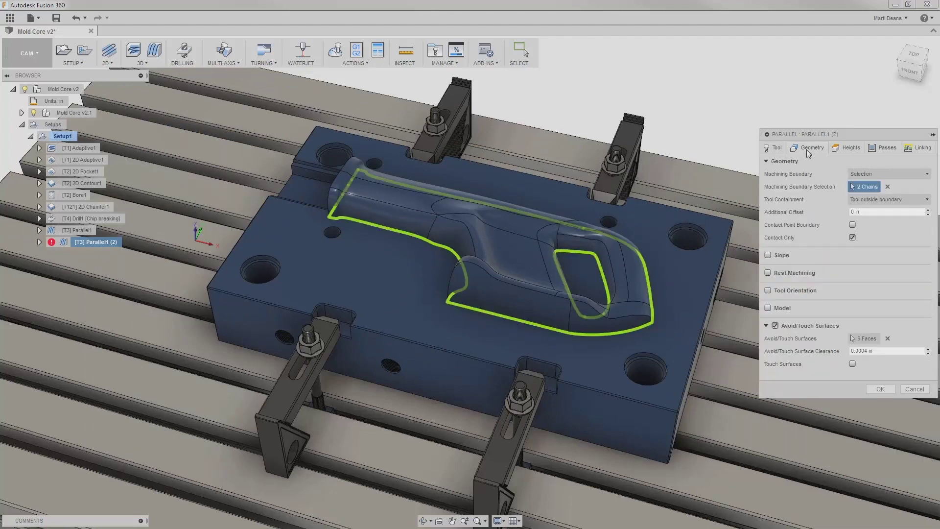
click(876, 151)
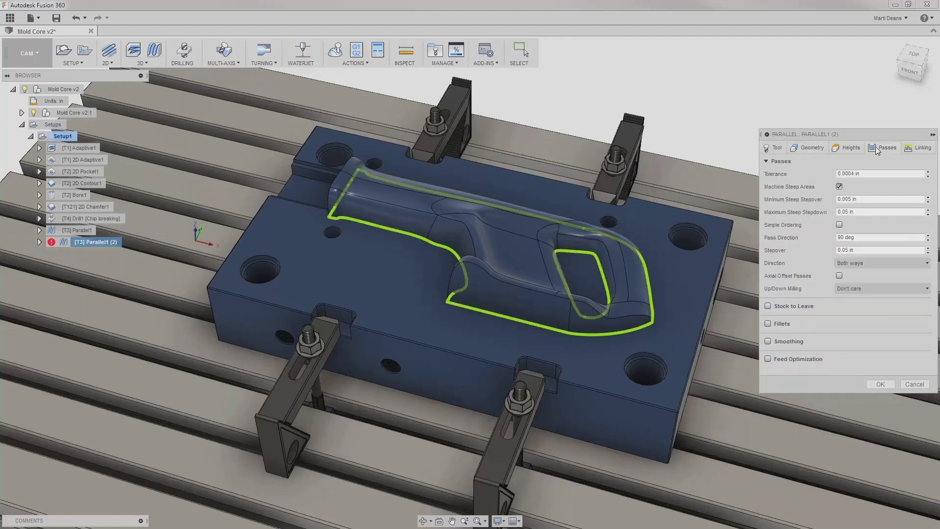
click(839, 187)
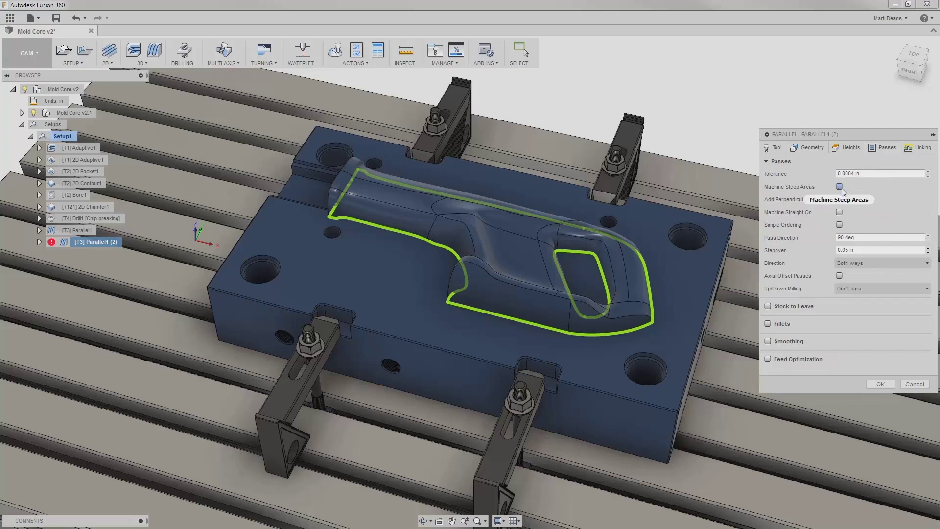
double_click(836, 237)
text(45)
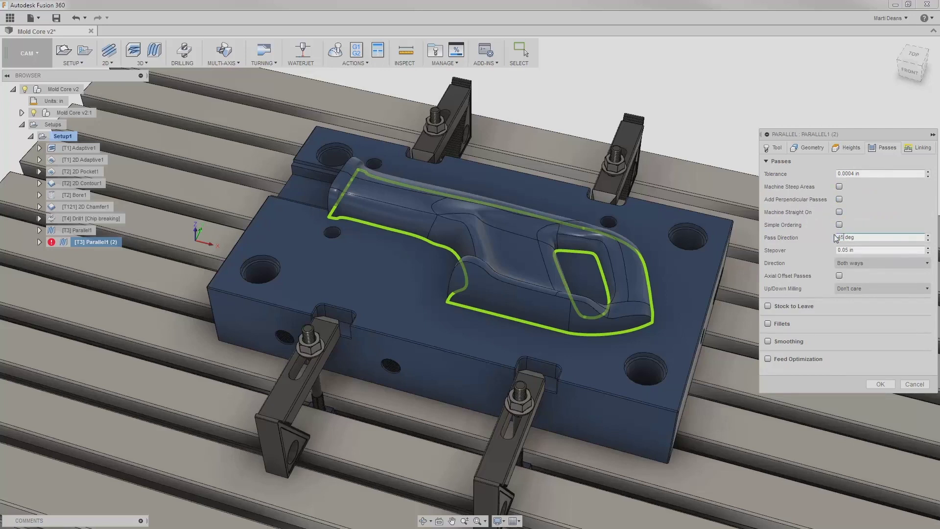
click(881, 385)
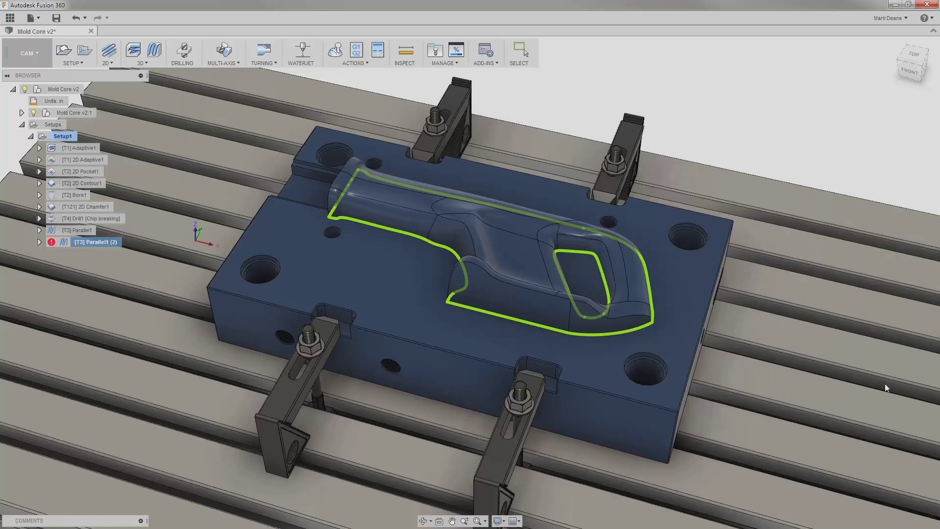
Rename Parallel1 (2) to 'Parallel1 - 45 degree' in the browser.
click(96, 244)
drag(97, 244, 88, 244)
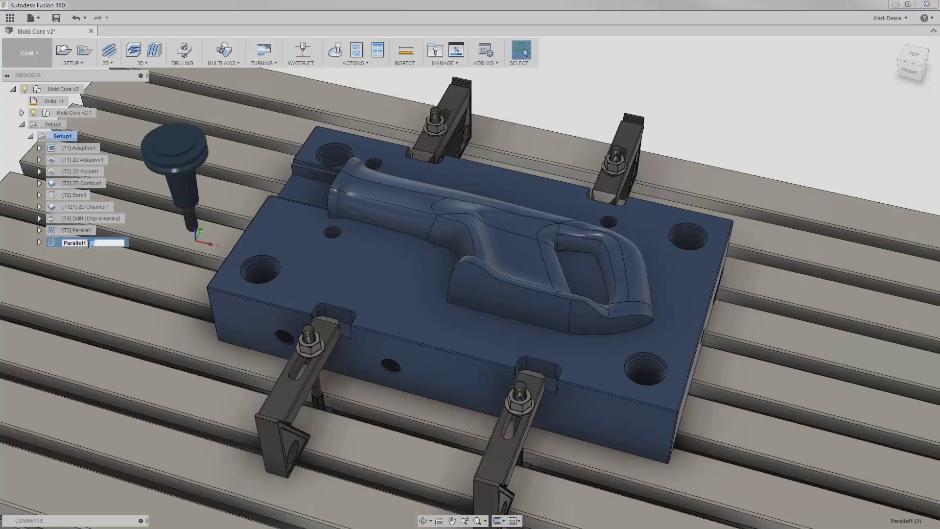
text((45 degree)
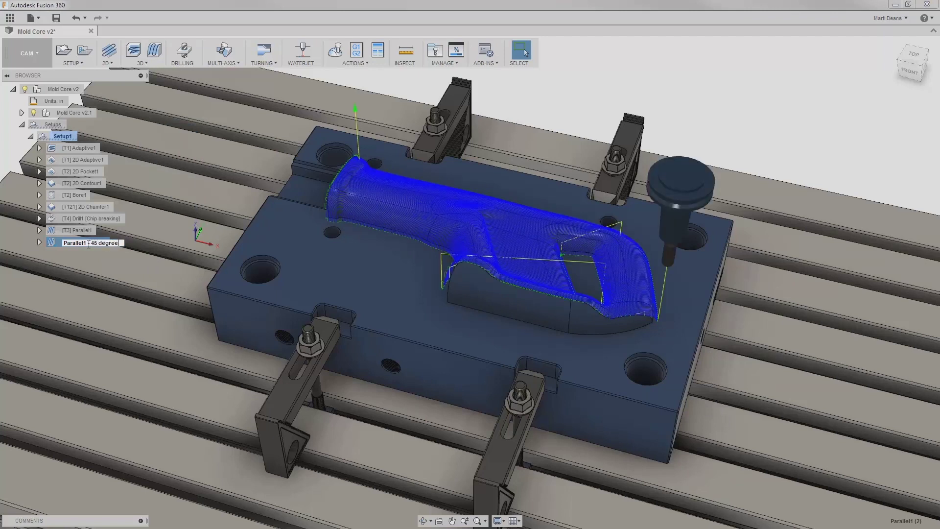
key(Return)
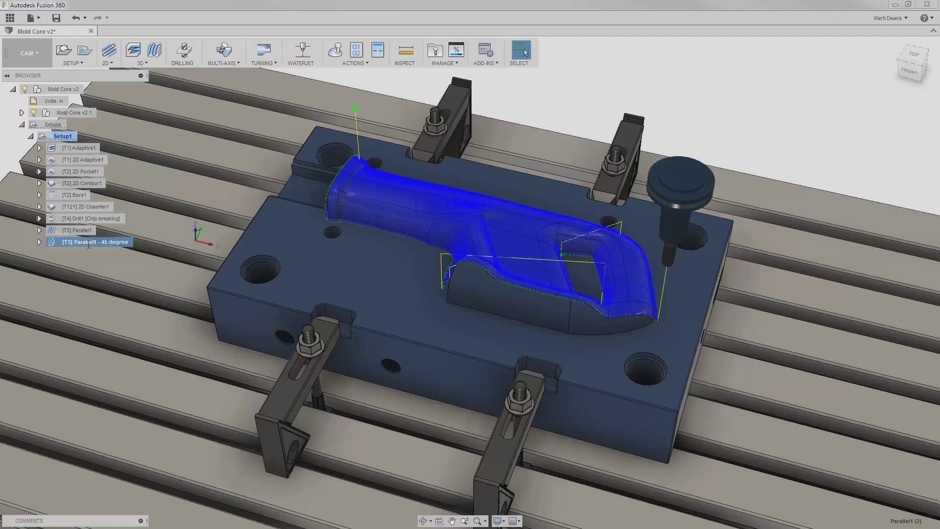
click(83, 231)
Create a derived 3D Milling > Scallop operation from Parallel1.
right_click(83, 231)
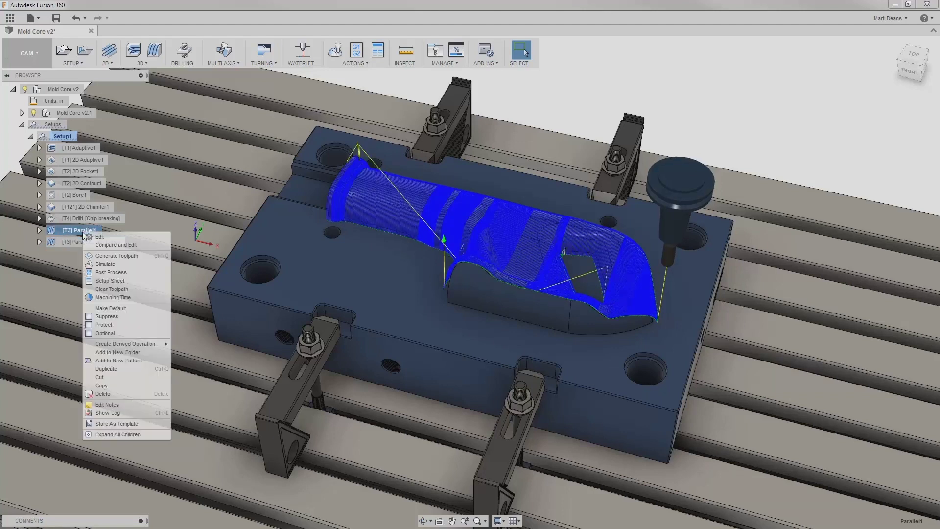
mouse_move(160, 343)
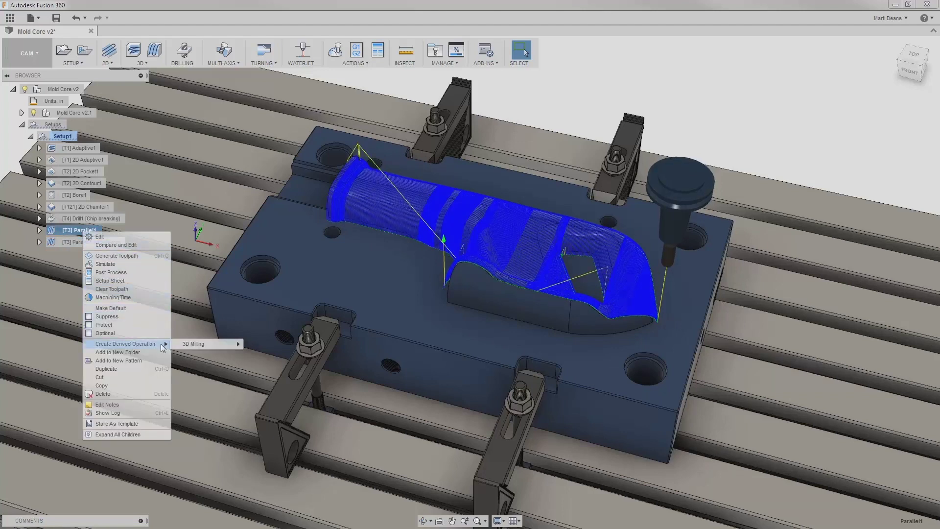
mouse_move(222, 345)
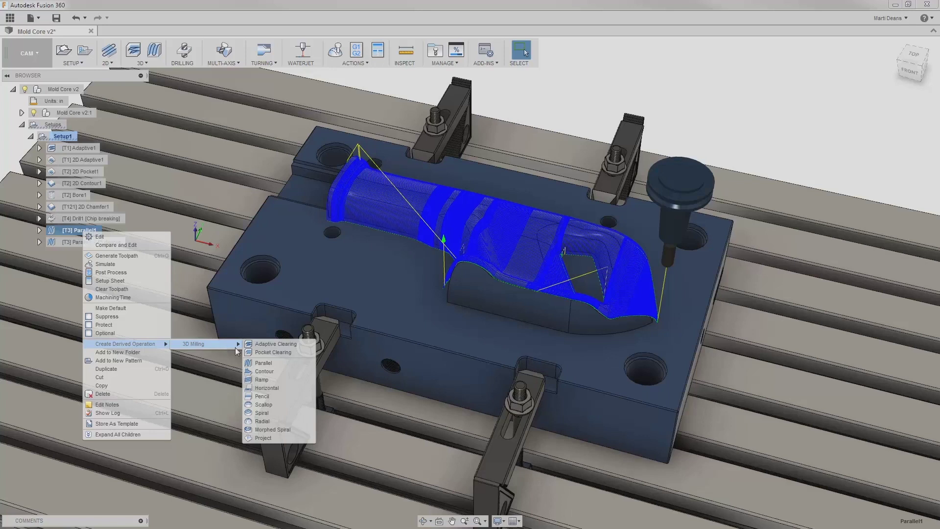
click(275, 404)
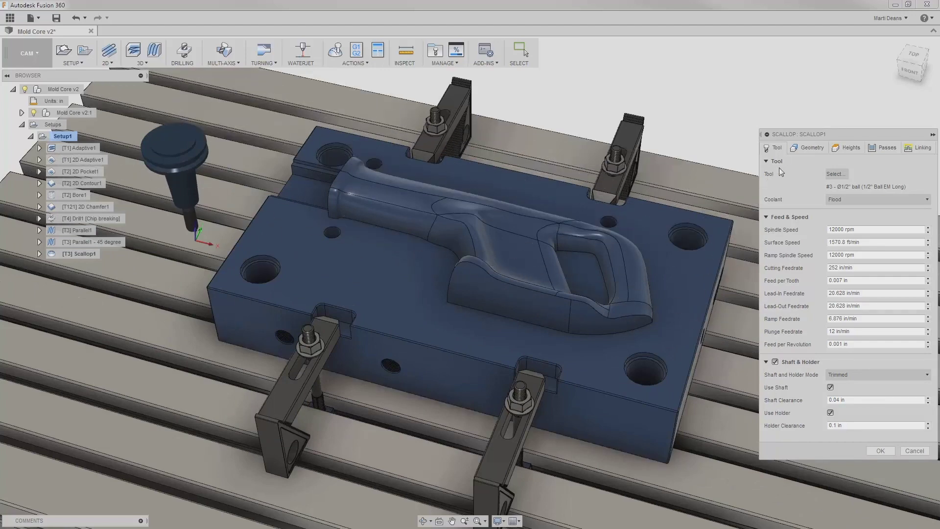
Review Scallop1's inherited boundary and 0.05 in stepover, then generate its toolpath.
click(808, 148)
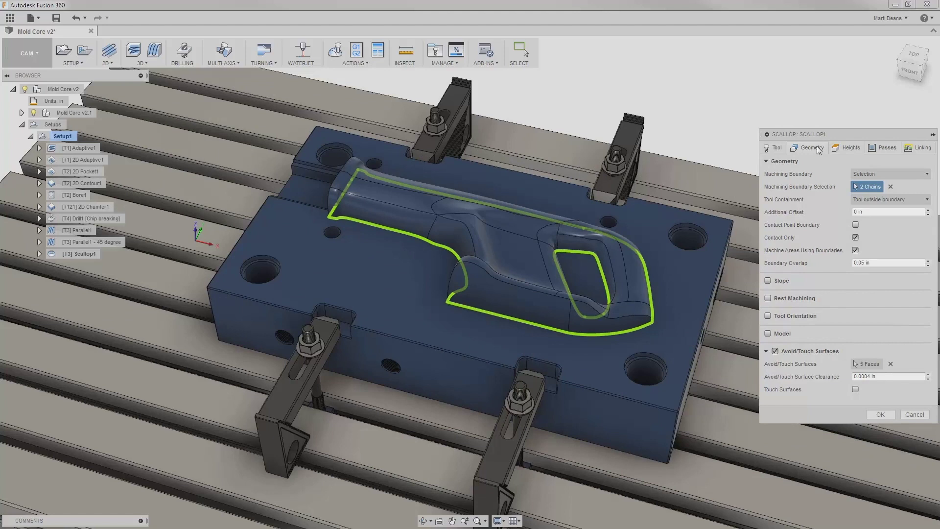
click(882, 148)
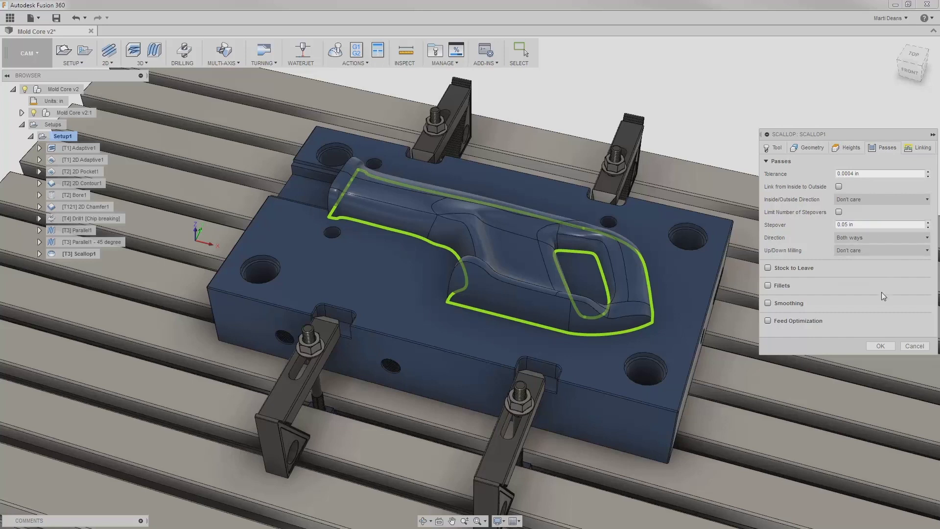
click(880, 346)
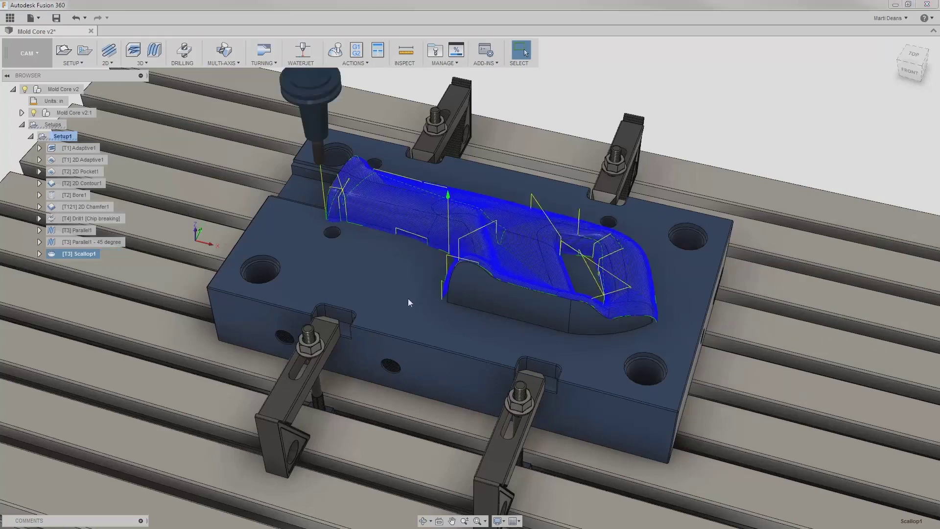
Display the Parallel1 - 45 degree toolpath, then the original Parallel1 toolpath, on the saw handle.
click(66, 242)
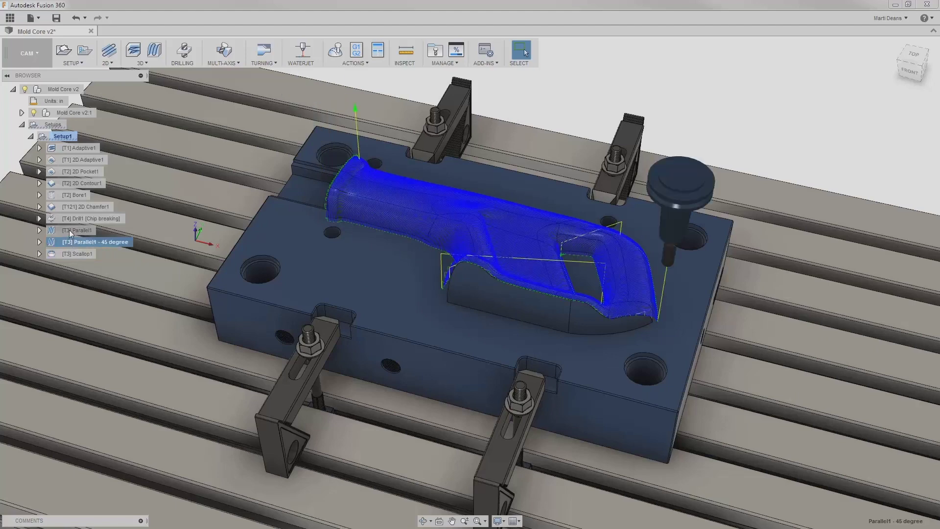
click(69, 230)
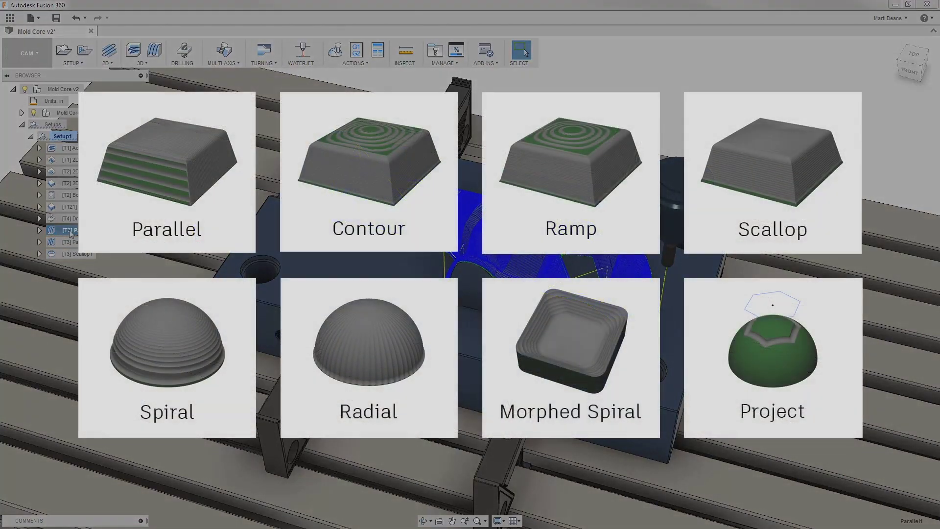